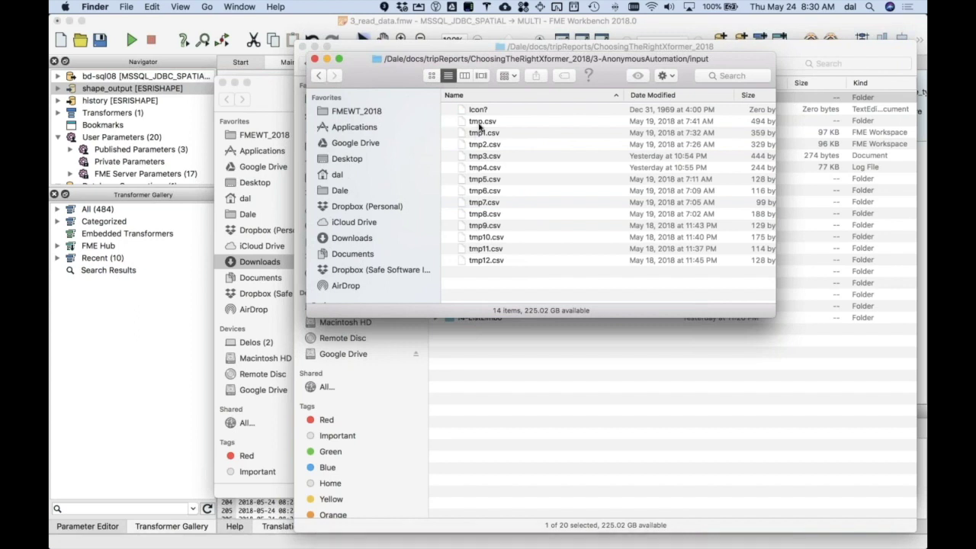
Quick Look tmp.csv in the input folder and scroll sideways through its column headers.
{"action": "left_click", "coordinate": [478, 124]}
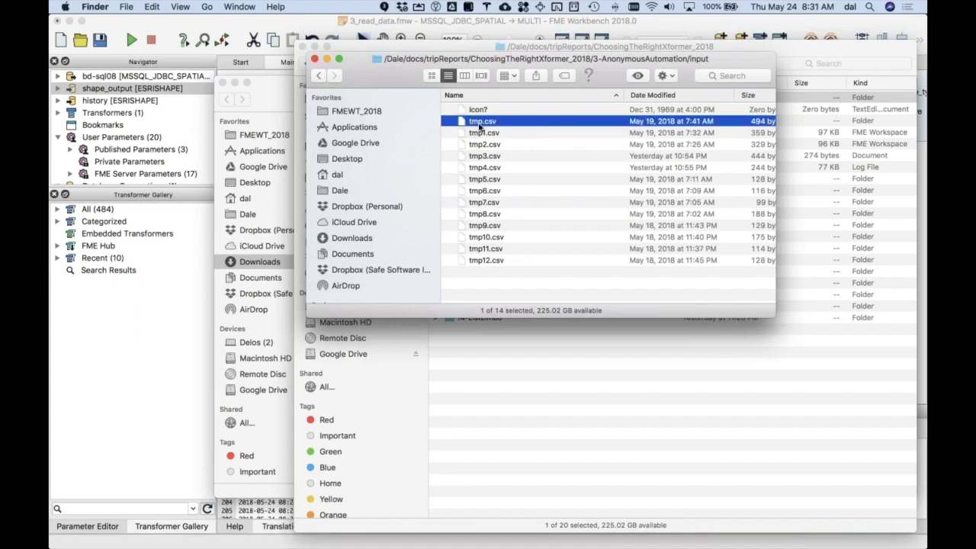
{"action": "key", "text": "space"}
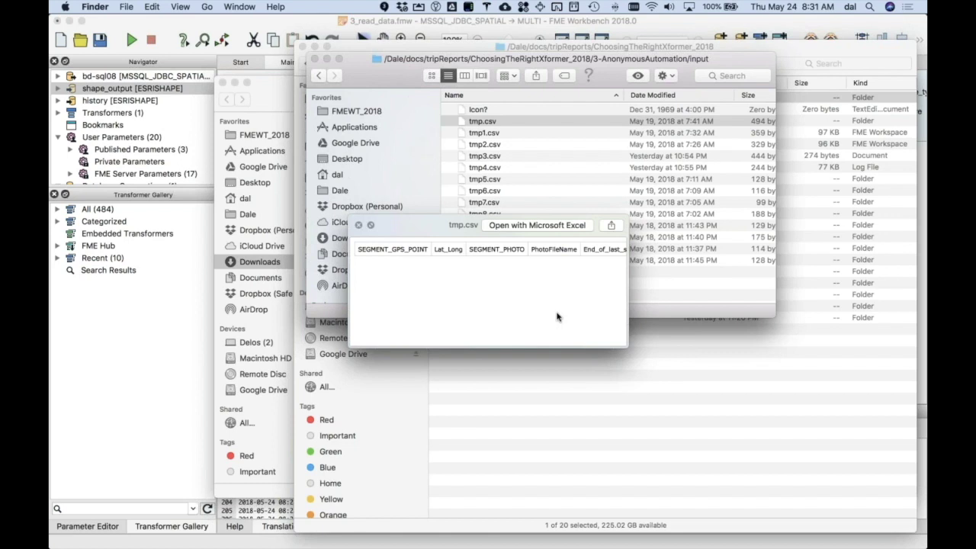
{"action": "scroll", "coordinate": [557, 317], "scroll_direction": "right", "scroll_amount": 5}
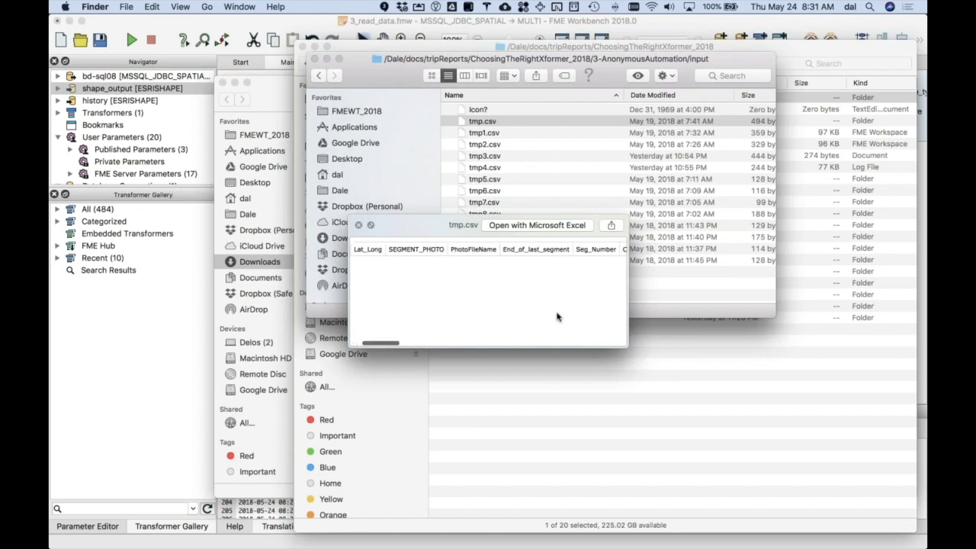
{"action": "scroll", "coordinate": [556, 316], "scroll_direction": "right", "scroll_amount": 5}
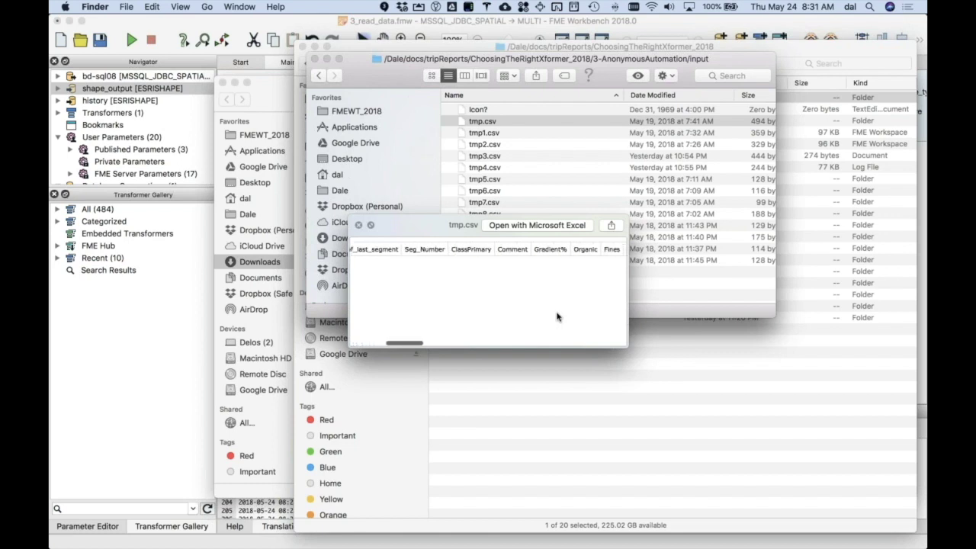
{"action": "scroll", "coordinate": [557, 316], "scroll_direction": "right", "scroll_amount": 5}
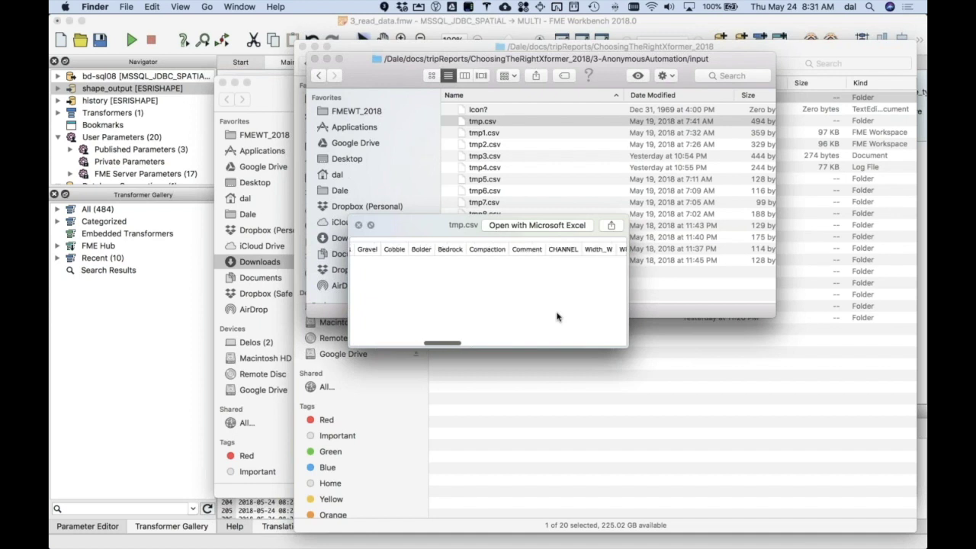
{"action": "scroll", "coordinate": [557, 316], "scroll_direction": "left", "scroll_amount": 15}
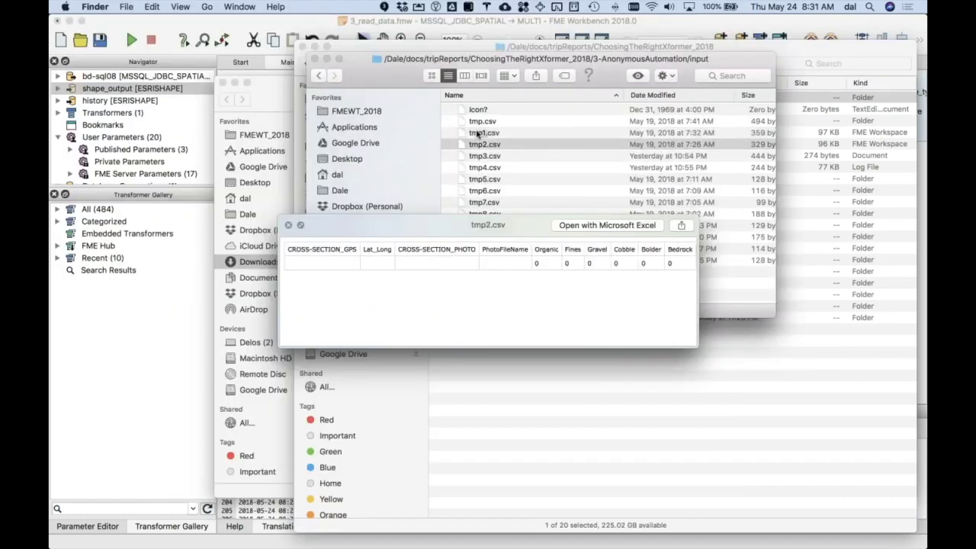
Step through the tmp2–tmp5.csv previews, finishing back on tmp4.csv with its DISCHARGE columns.
{"action": "key", "text": "Down"}
{"action": "key", "text": "Down"}
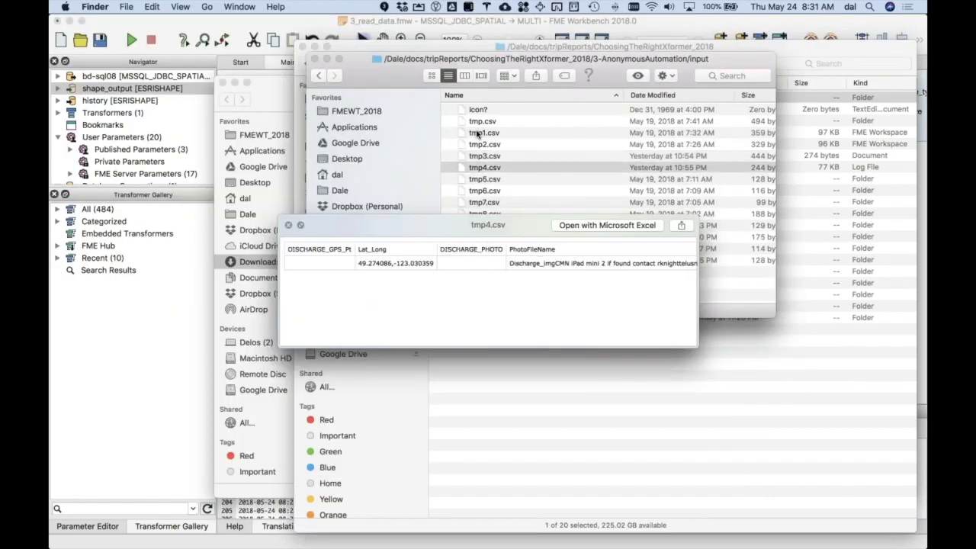
{"action": "key", "text": "Down"}
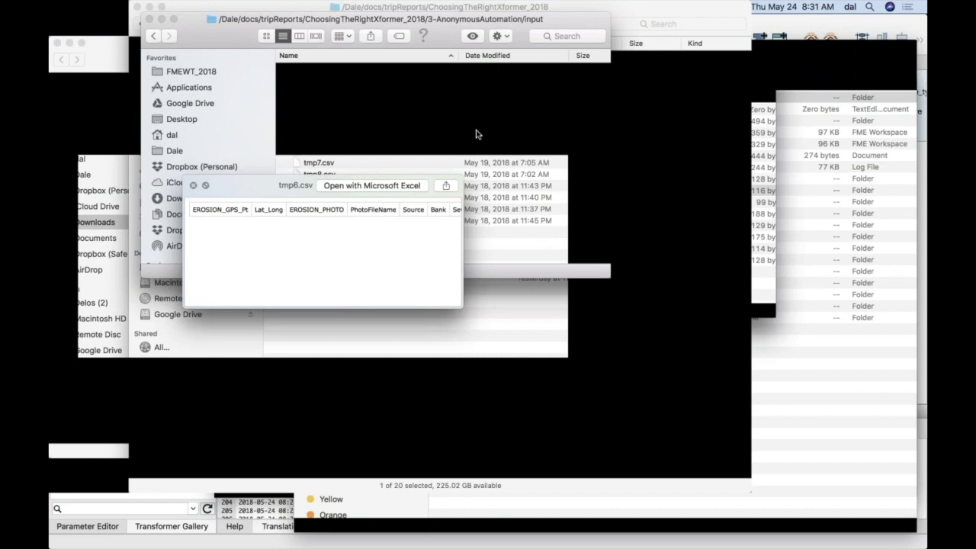
{"action": "key", "text": "Down"}
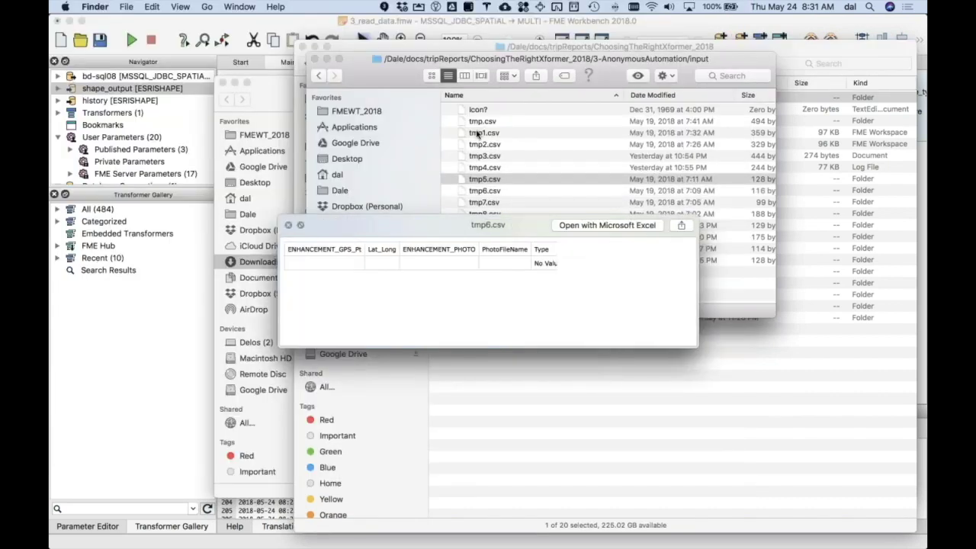
{"action": "key", "text": "Up"}
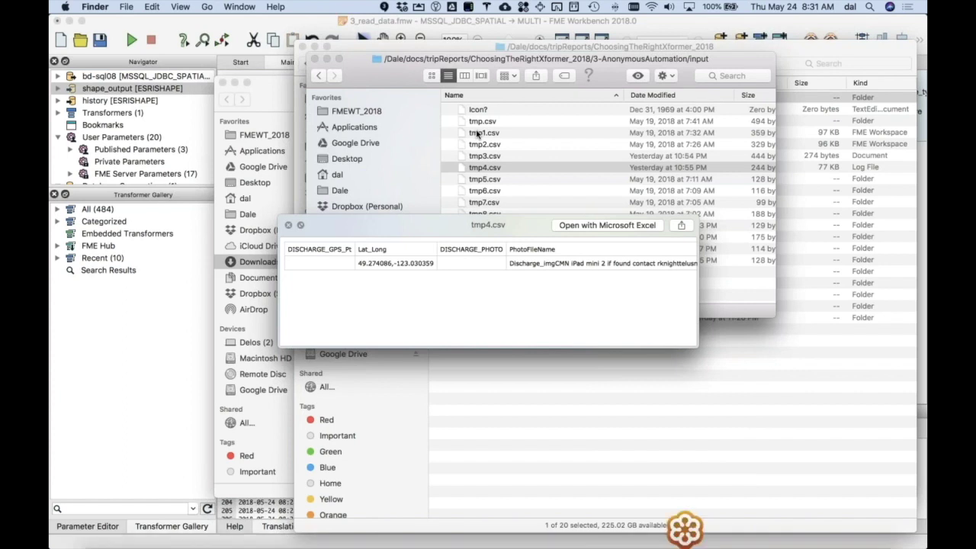
{"action": "key", "text": "Up"}
{"action": "key", "text": "Up"}
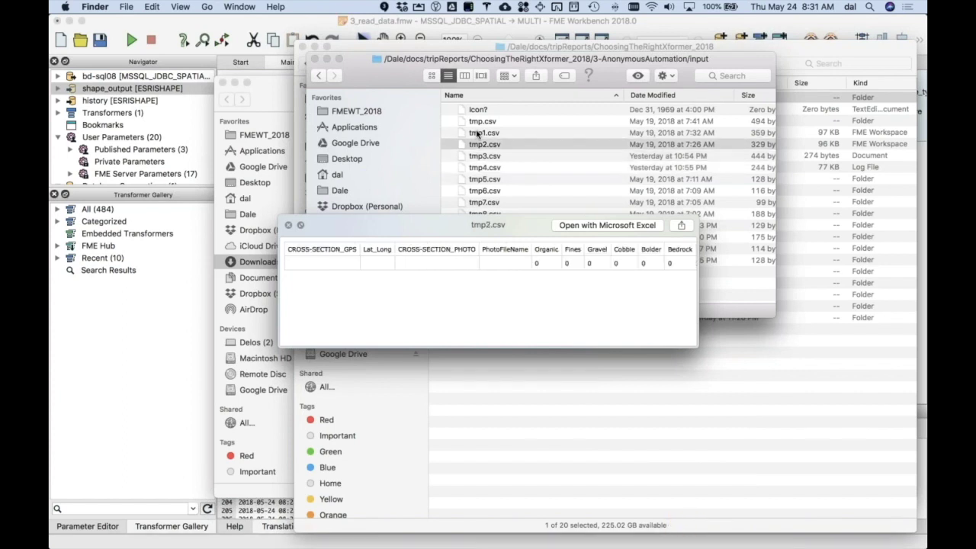
{"action": "key", "text": "Up"}
Close the CSV preview, move into 3-AnonymousAutomation, and drag ReadManyCSVs.fmw toward Workbench.
{"action": "key", "text": "Down"}
{"action": "key", "text": "Down"}
{"action": "key", "text": "Down"}
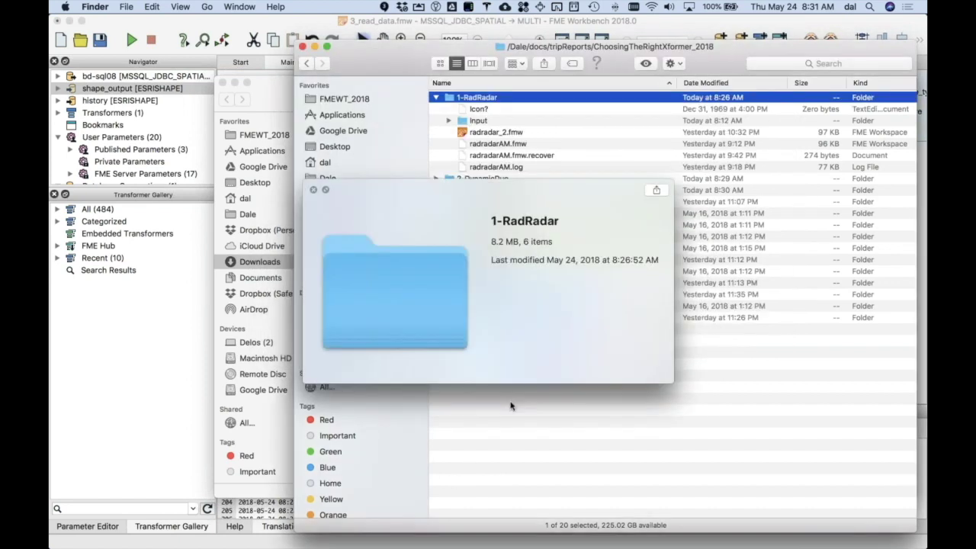
{"action": "left_click", "coordinate": [311, 190]}
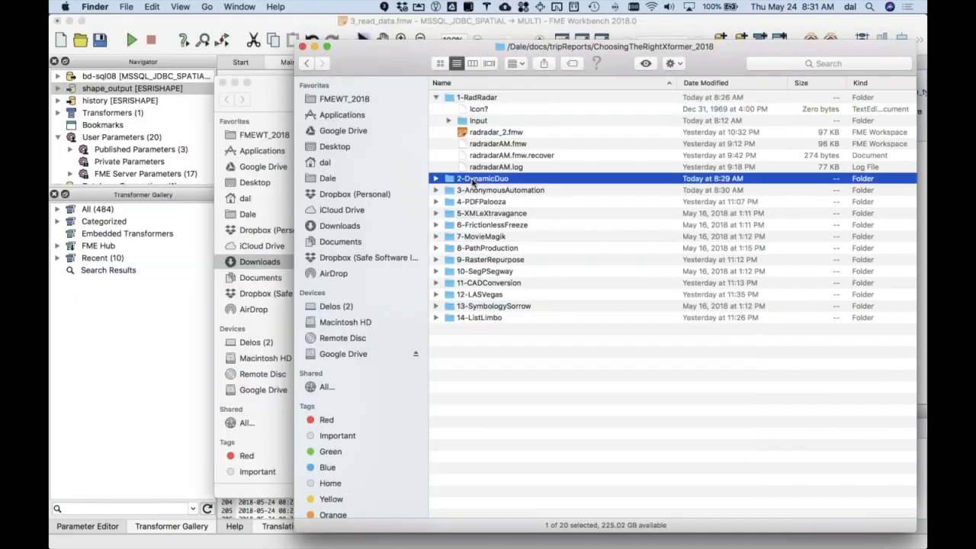
{"action": "double_click", "coordinate": [484, 183]}
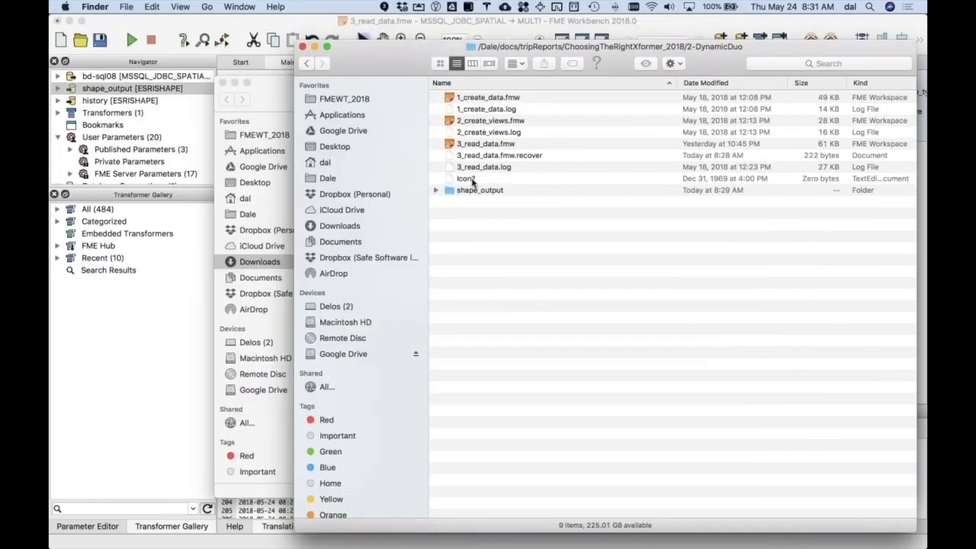
{"action": "key", "text": "super+shift+g"}
{"action": "key", "text": "super+Up"}
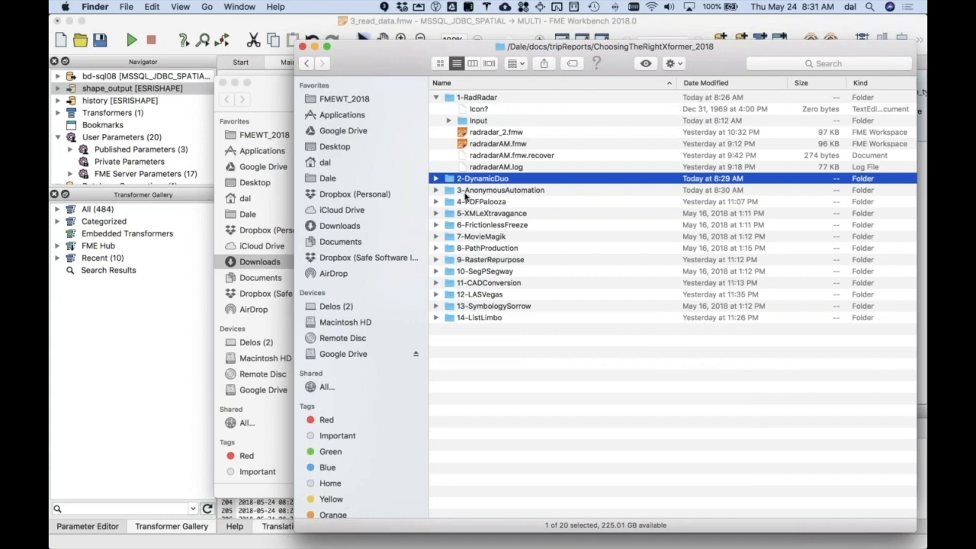
{"action": "left_click", "coordinate": [465, 192]}
{"action": "double_click", "coordinate": [466, 192]}
{"action": "left_click_drag", "start_coordinate": [478, 134], "coordinate": [542, 183]}
Open ReadManyCSVs.fmw without saving 3_read_data.fmw and add a CSV (Comma Separated Value) reader.
{"action": "key", "text": "super+Tab"}
{"action": "key", "text": "super+Tab"}
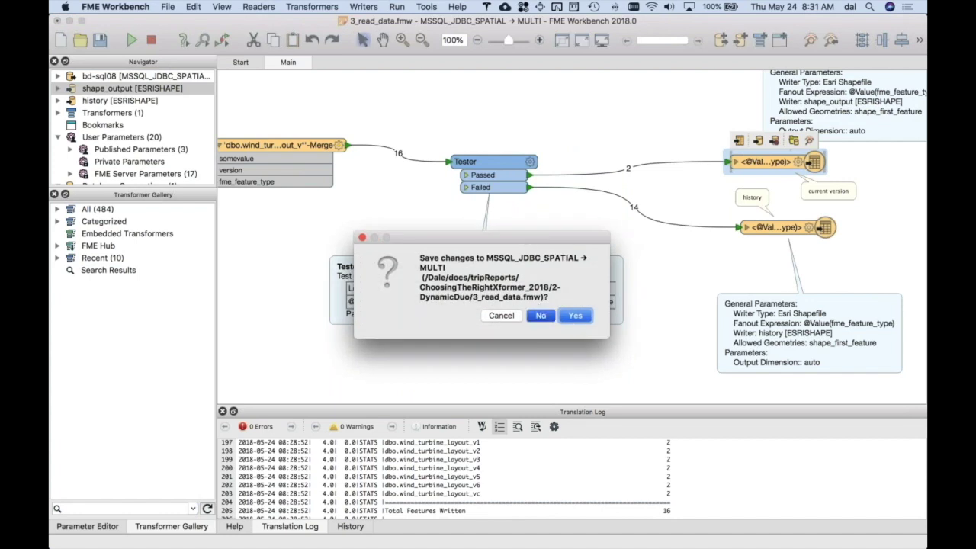
{"action": "left_click", "coordinate": [541, 315]}
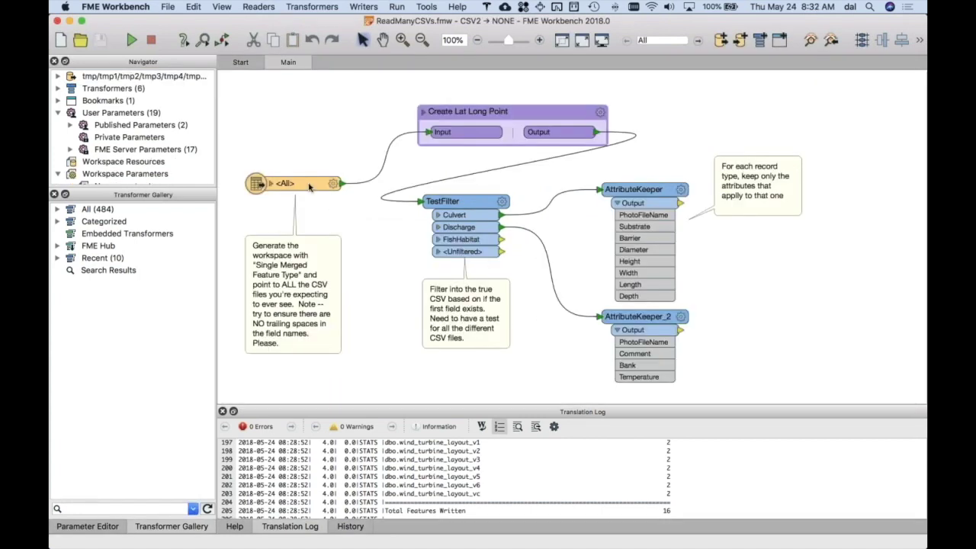
{"action": "left_click", "coordinate": [254, 9]}
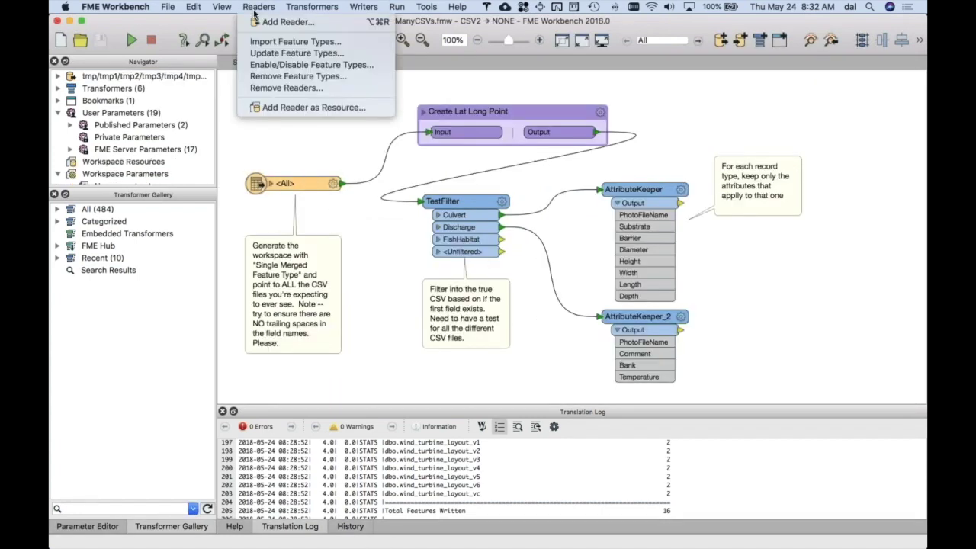
{"action": "left_click", "coordinate": [271, 22]}
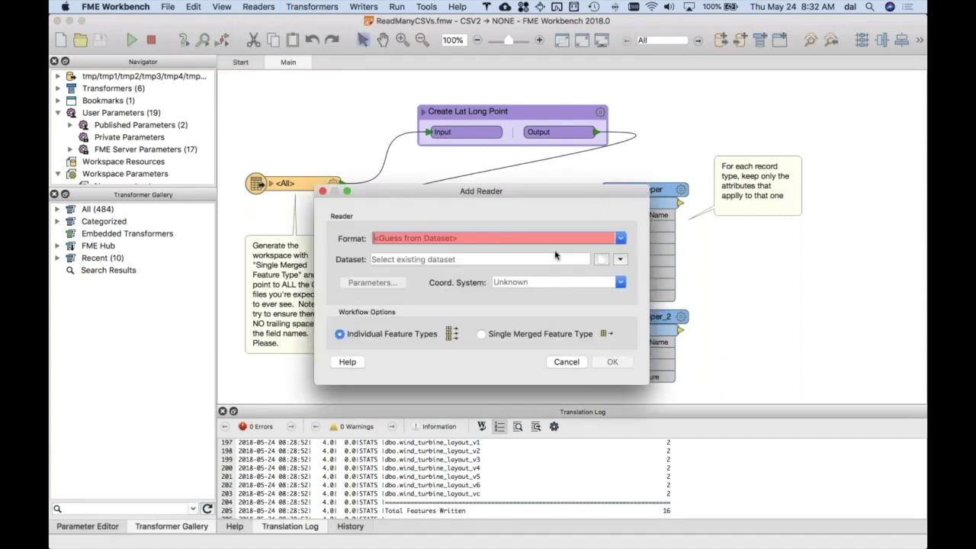
{"action": "type", "text": "csv"}
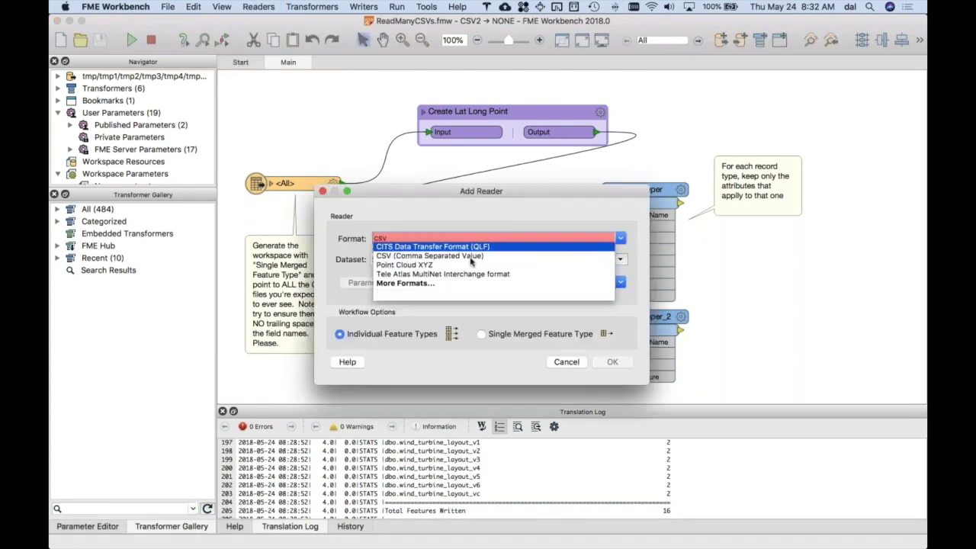
{"action": "left_click", "coordinate": [471, 256]}
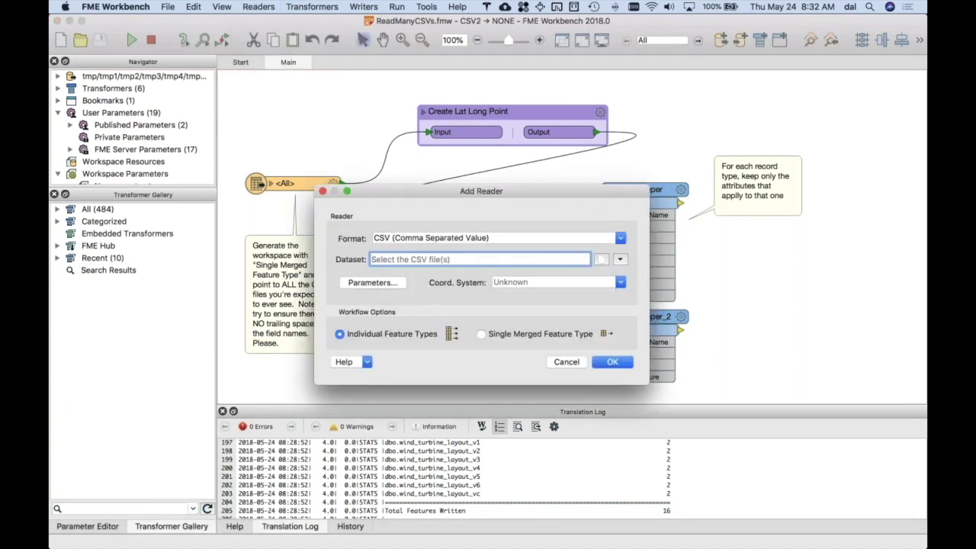
Use every CSV in 3-AnonymousAutomation/input as the reader dataset, as a Single Merged Feature Type.
{"action": "left_click", "coordinate": [599, 260]}
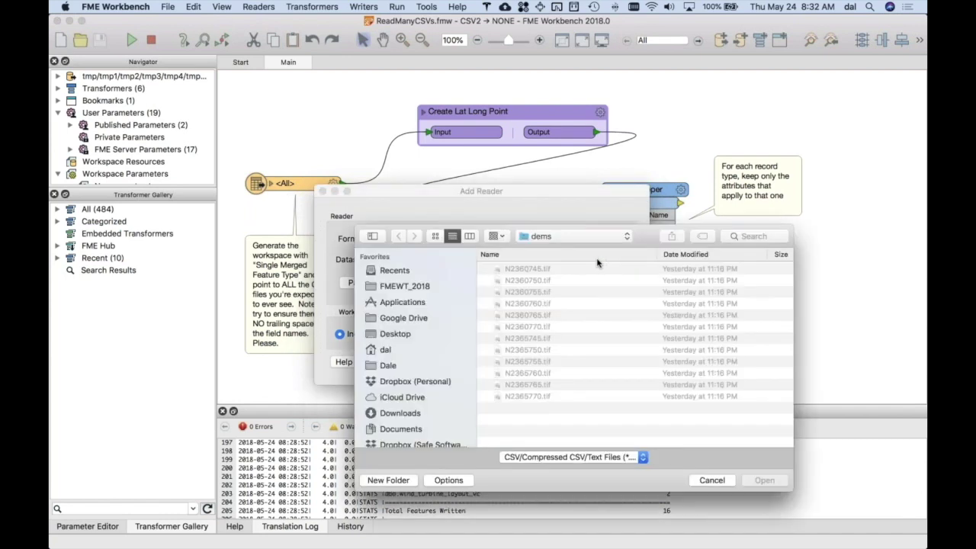
{"action": "key", "text": "super+Up"}
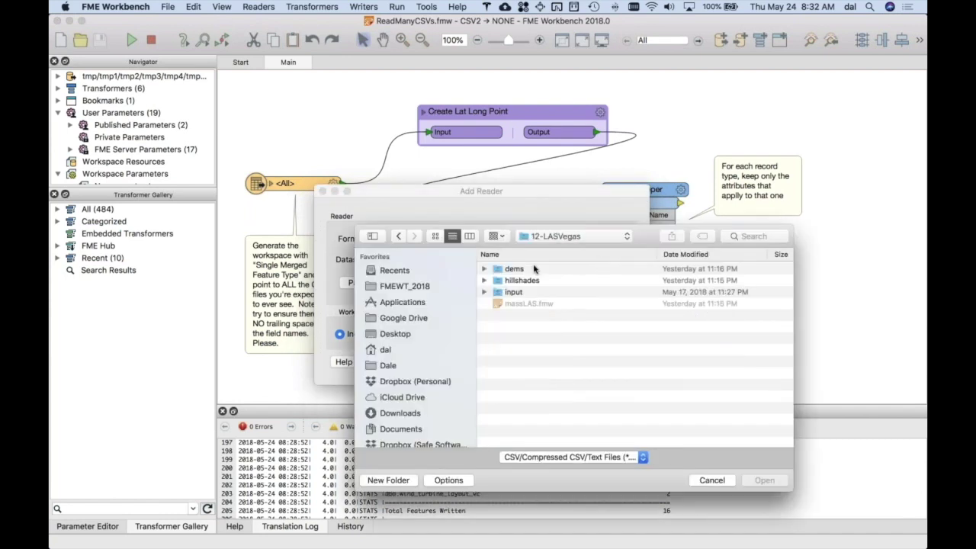
{"action": "key", "text": "super+Up"}
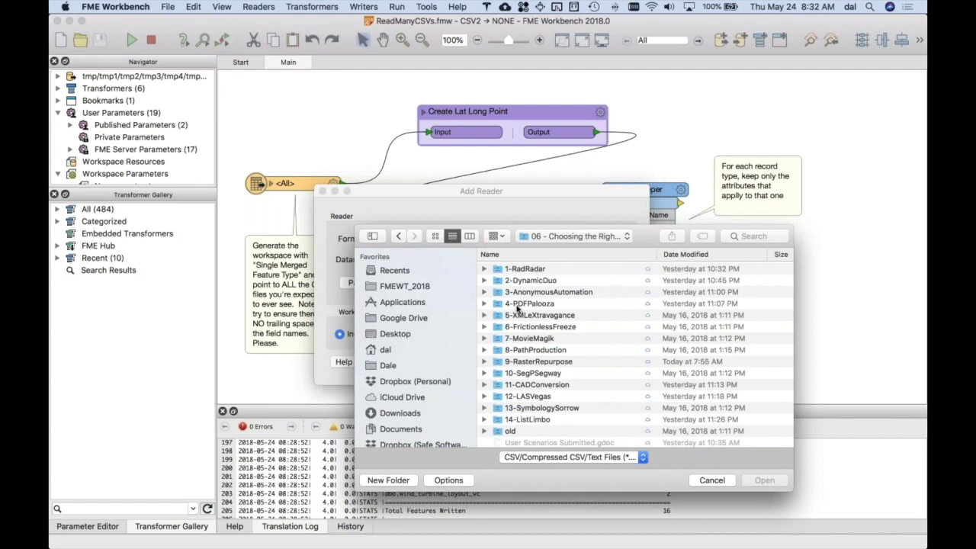
{"action": "double_click", "coordinate": [520, 293]}
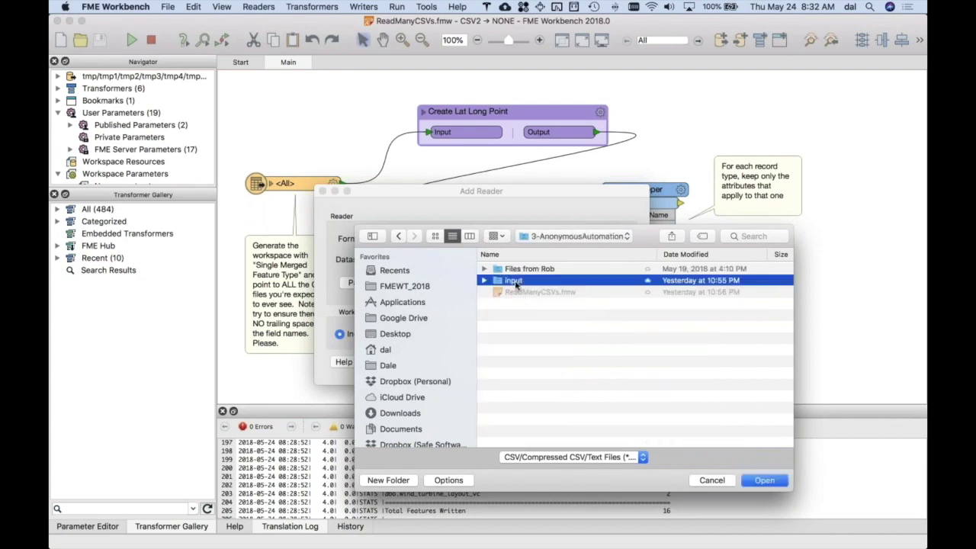
{"action": "double_click", "coordinate": [516, 281]}
{"action": "left_click", "coordinate": [521, 305]}
{"action": "key", "text": "super+a"}
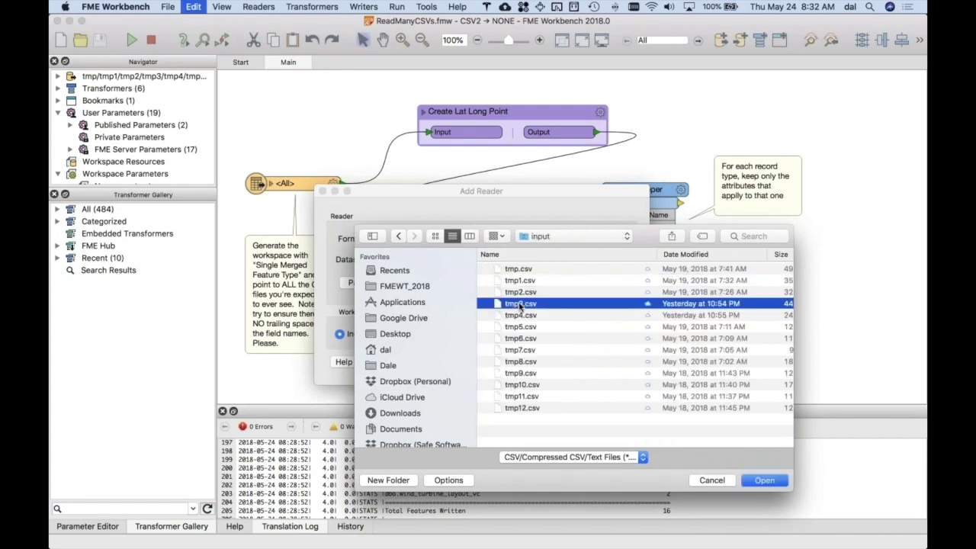
{"action": "left_click", "coordinate": [764, 479]}
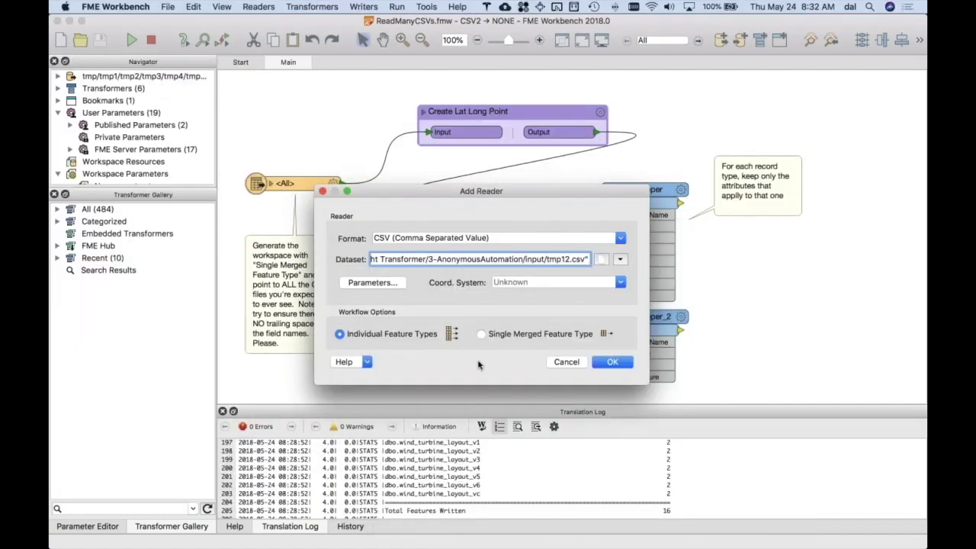
{"action": "left_click", "coordinate": [481, 333]}
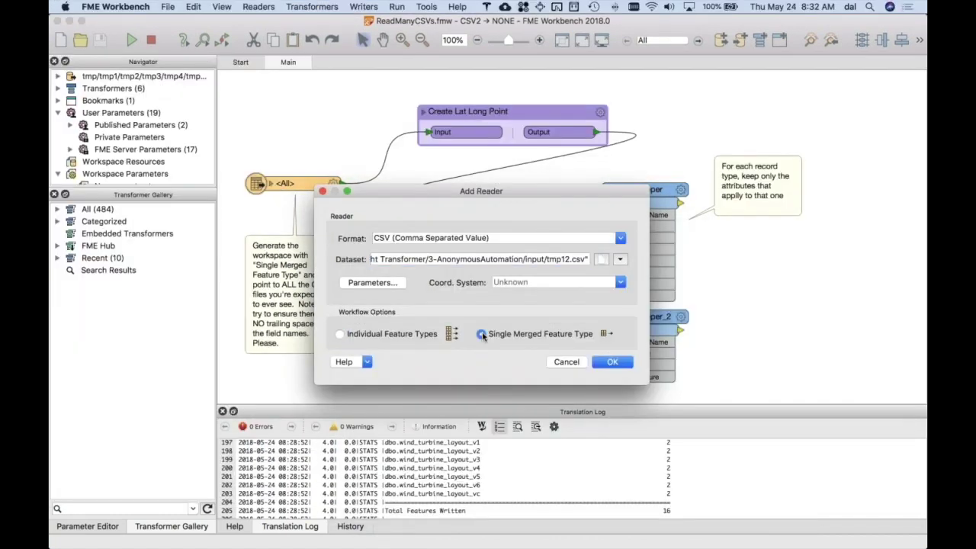
Cancel the new reader, then expand, scroll through and collapse the <All> reader's attribute list.
{"action": "left_click", "coordinate": [564, 363]}
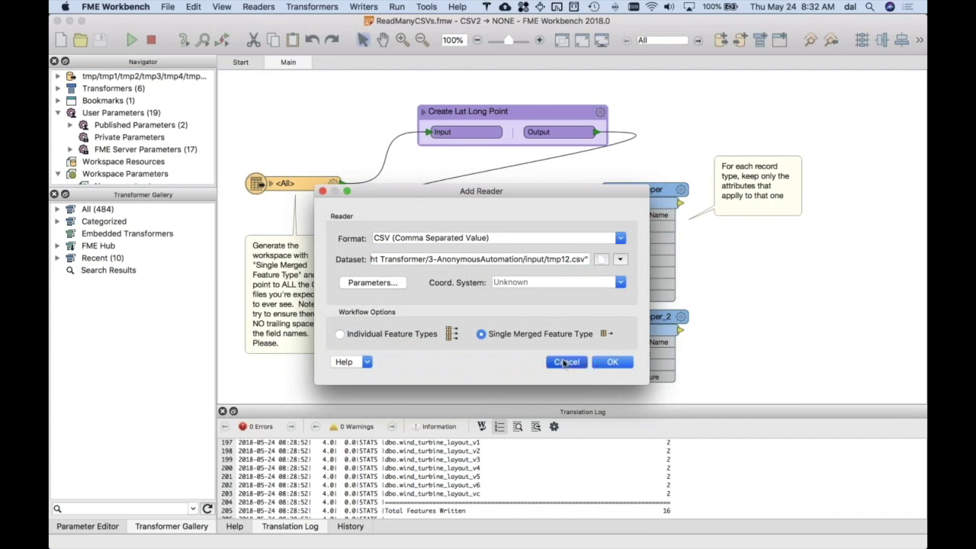
{"action": "left_click", "coordinate": [257, 186]}
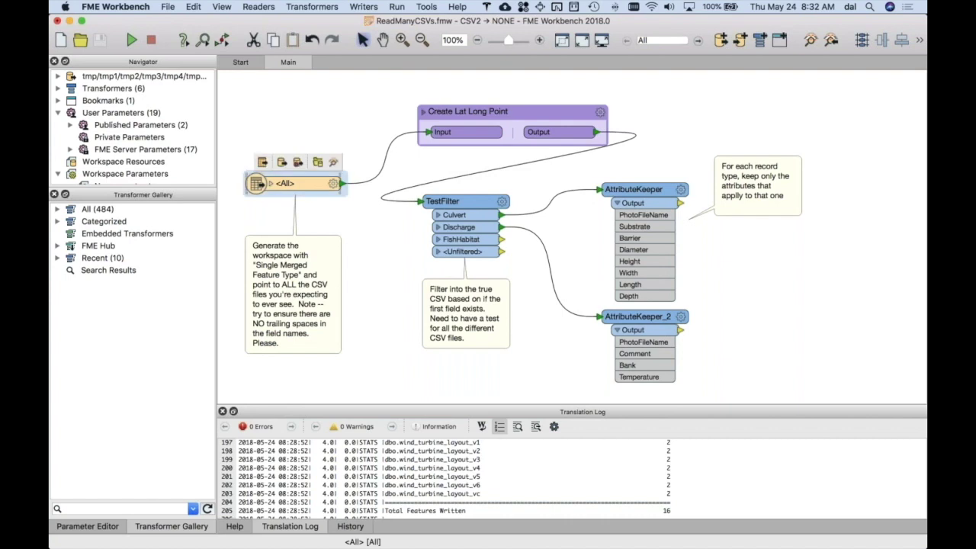
{"action": "left_click", "coordinate": [270, 183]}
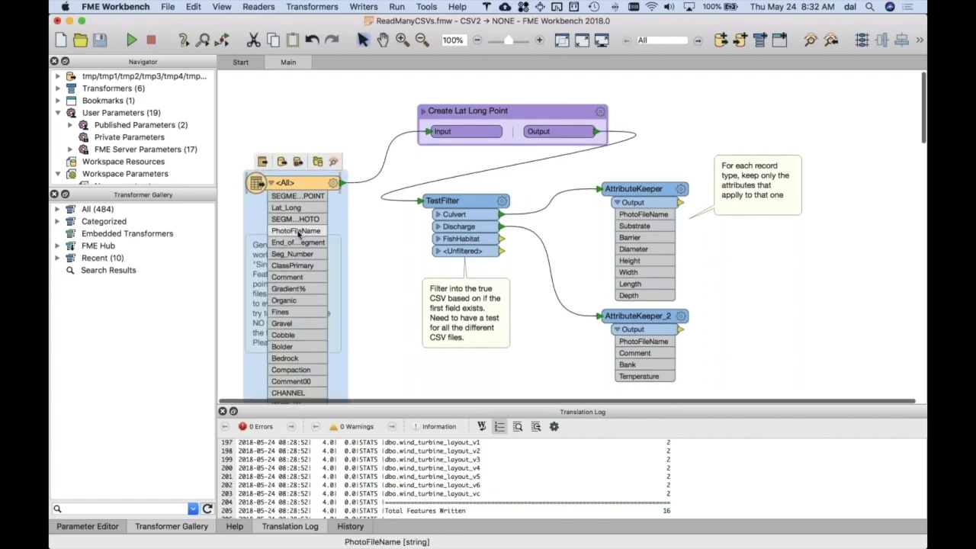
{"action": "scroll", "coordinate": [297, 235], "scroll_direction": "down", "scroll_amount": 15}
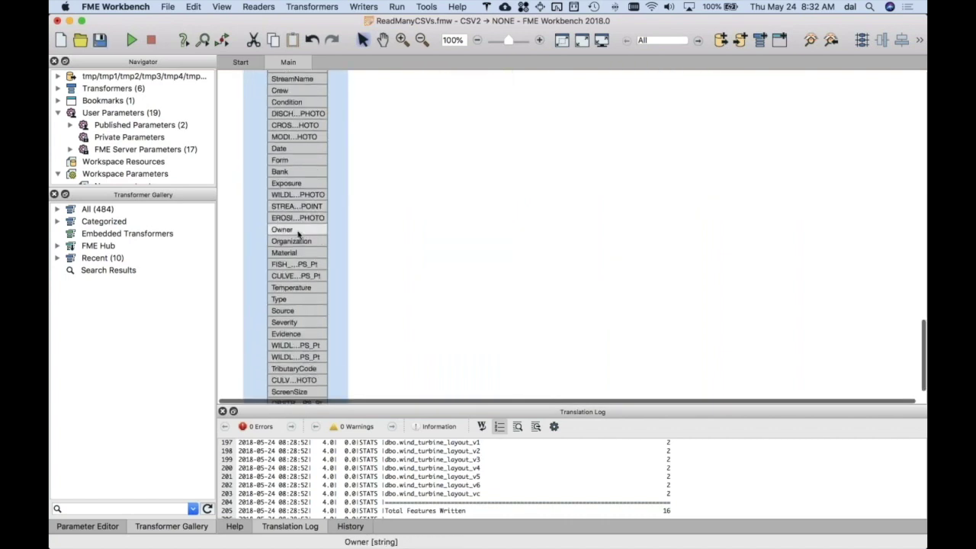
{"action": "scroll", "coordinate": [297, 235], "scroll_direction": "up", "scroll_amount": 15}
{"action": "left_click", "coordinate": [271, 185]}
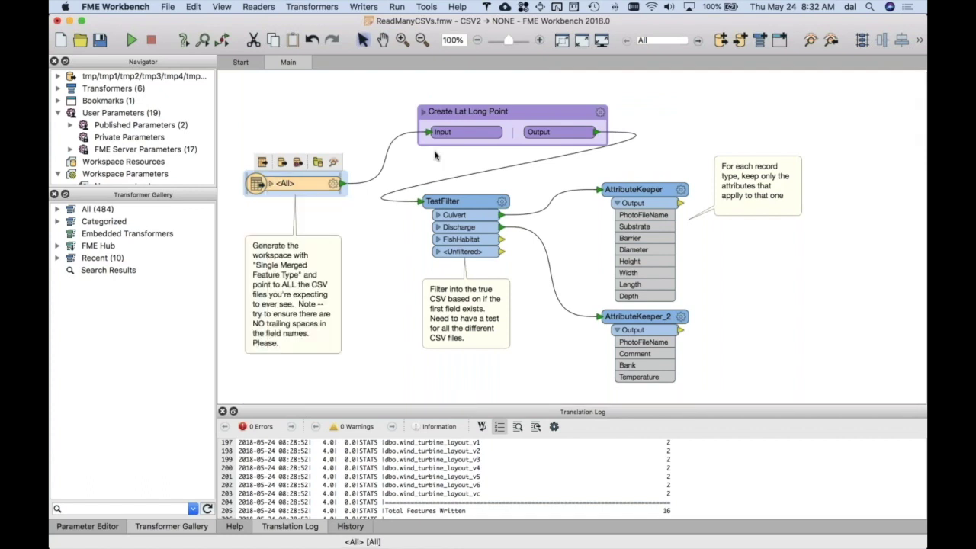
Expand the Create Lat Long Point bookmark and review the AttributeSplitter parameters.
{"action": "left_click", "coordinate": [512, 122]}
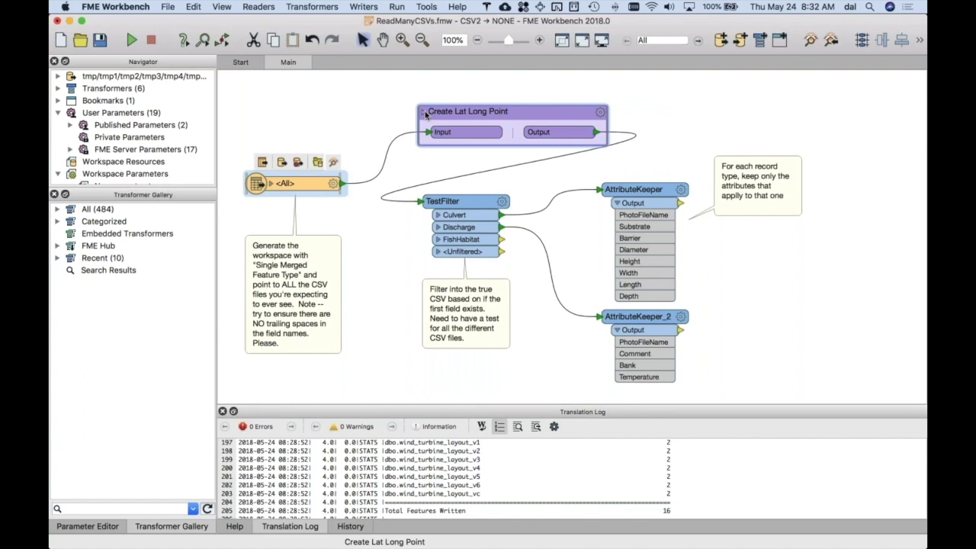
{"action": "double_click", "coordinate": [513, 126]}
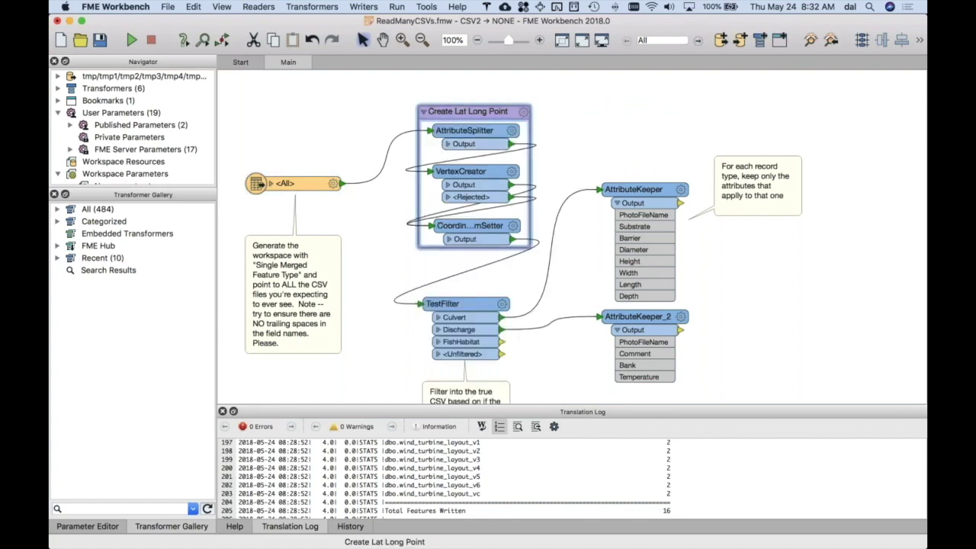
{"action": "left_click", "coordinate": [512, 131]}
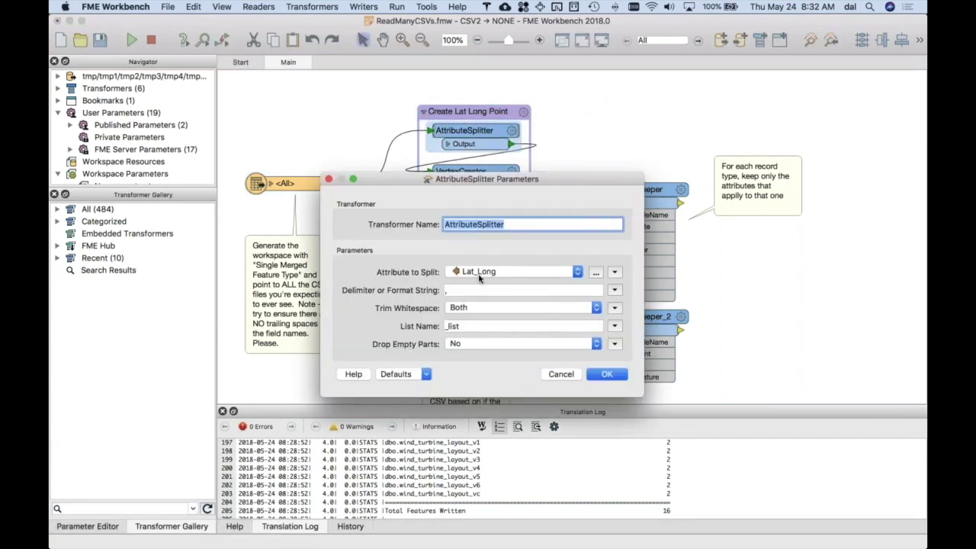
{"action": "left_click", "coordinate": [561, 374]}
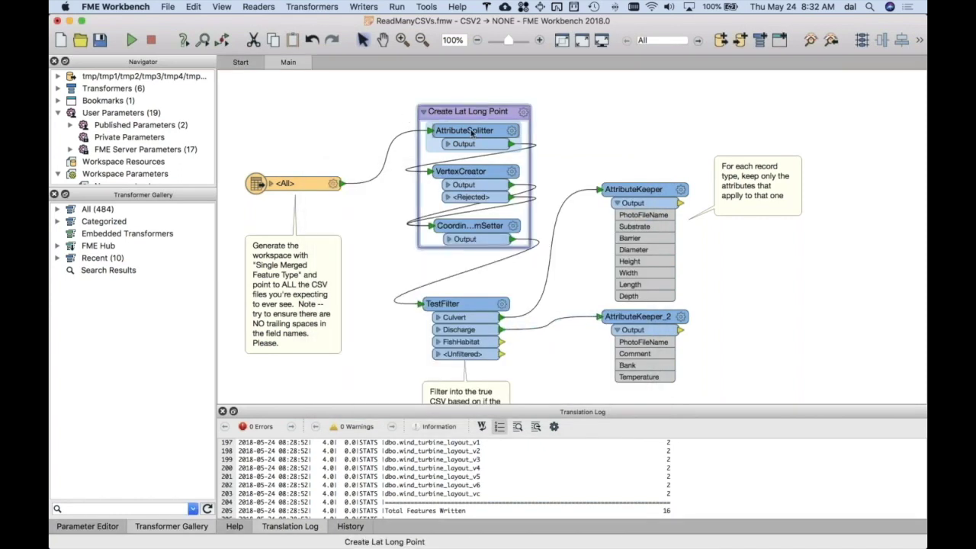
Review the VertexCreator (X from _list{1}, Y from _list{0}) and CoordinateSystemSetter parameters.
{"action": "mouse_move", "coordinate": [474, 134]}
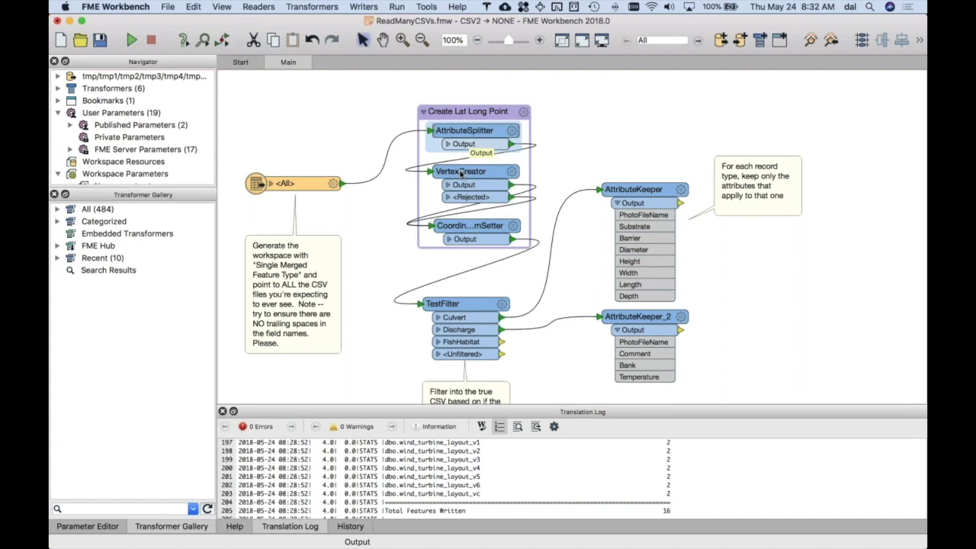
{"action": "mouse_move", "coordinate": [460, 175]}
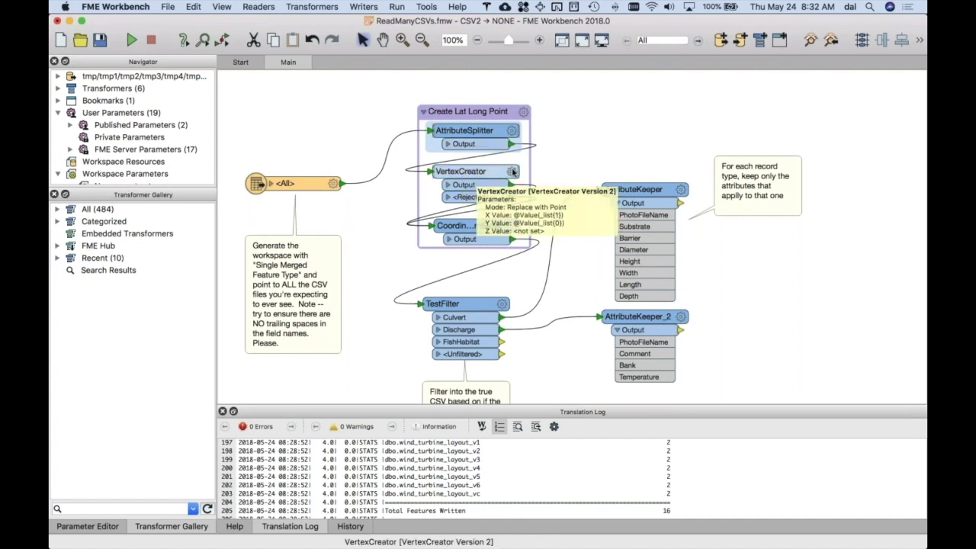
{"action": "left_click", "coordinate": [513, 172]}
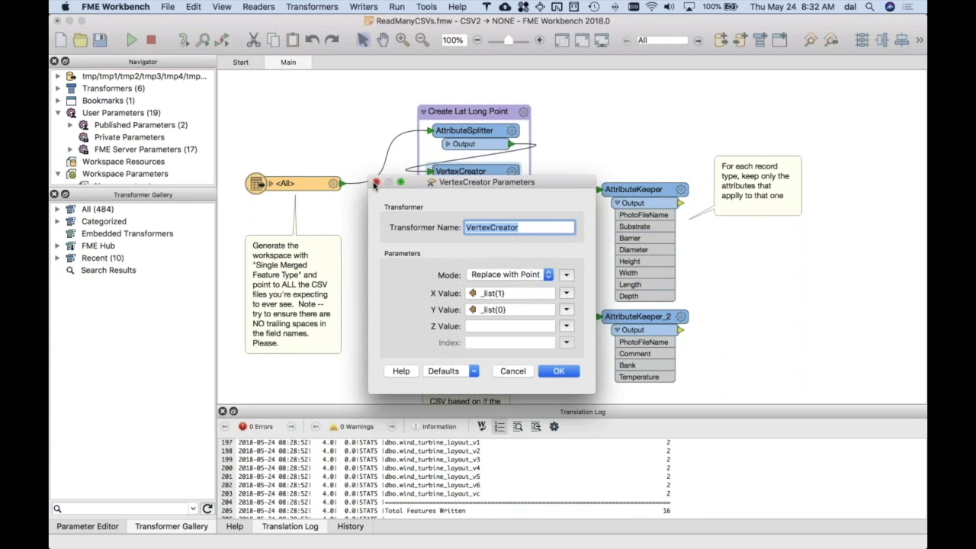
{"action": "left_click", "coordinate": [374, 183]}
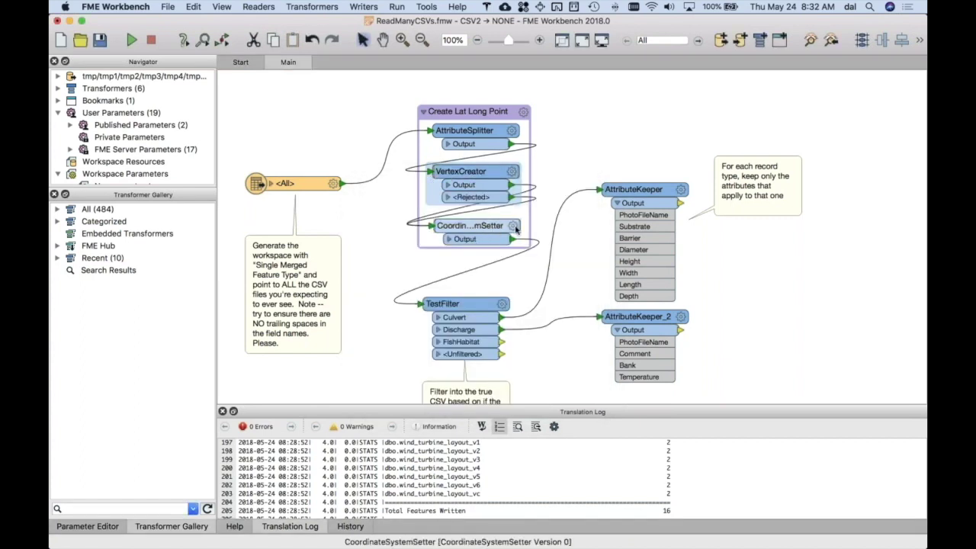
{"action": "left_click", "coordinate": [514, 226]}
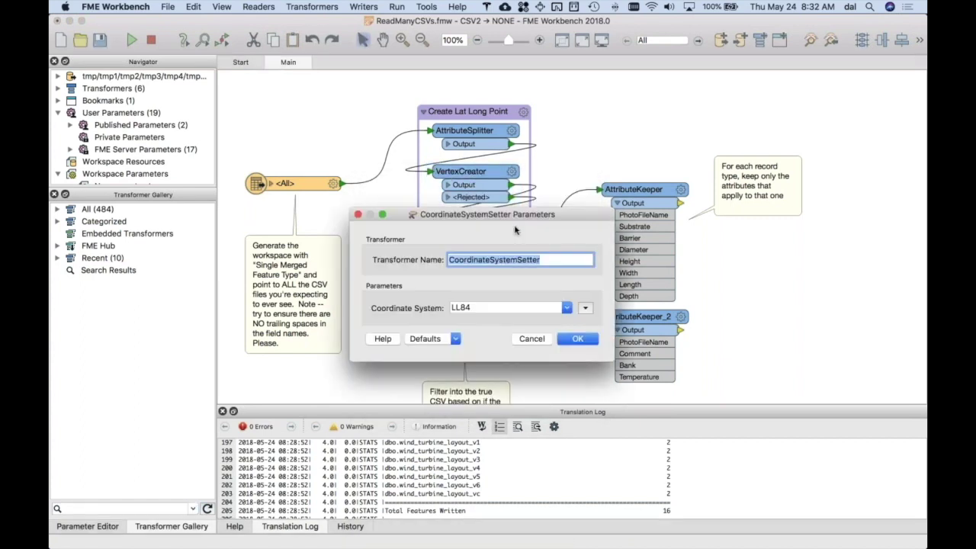
{"action": "left_click", "coordinate": [357, 214]}
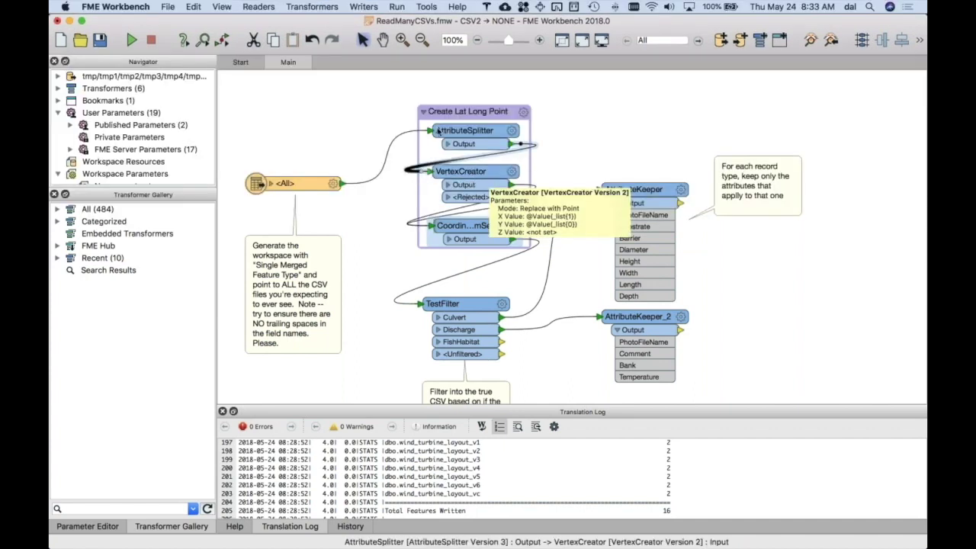
Collapse the bookmark and inspect TestFilter's Culvert NOT_ATTRIBUTE_IS_MISSING clause without changing it.
{"action": "left_click", "coordinate": [422, 111]}
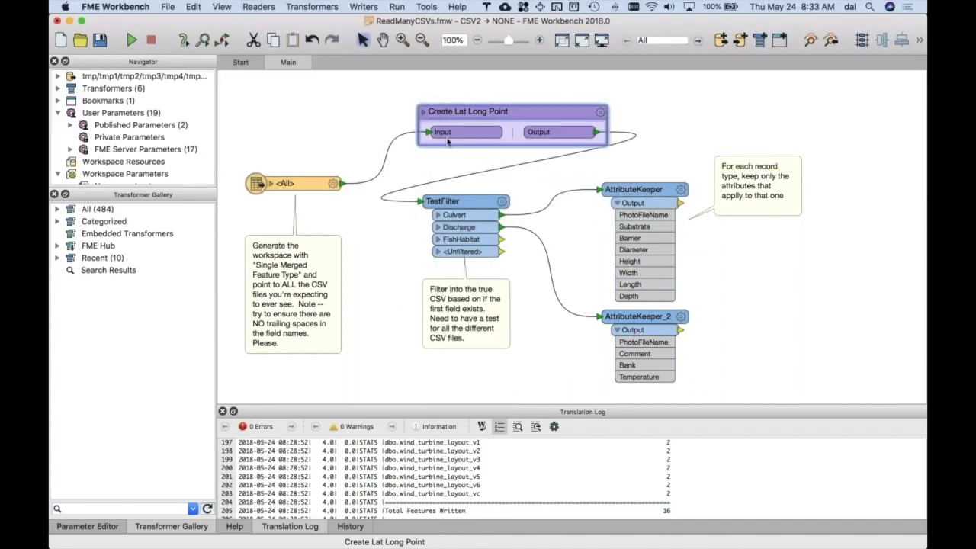
{"action": "left_click", "coordinate": [501, 203]}
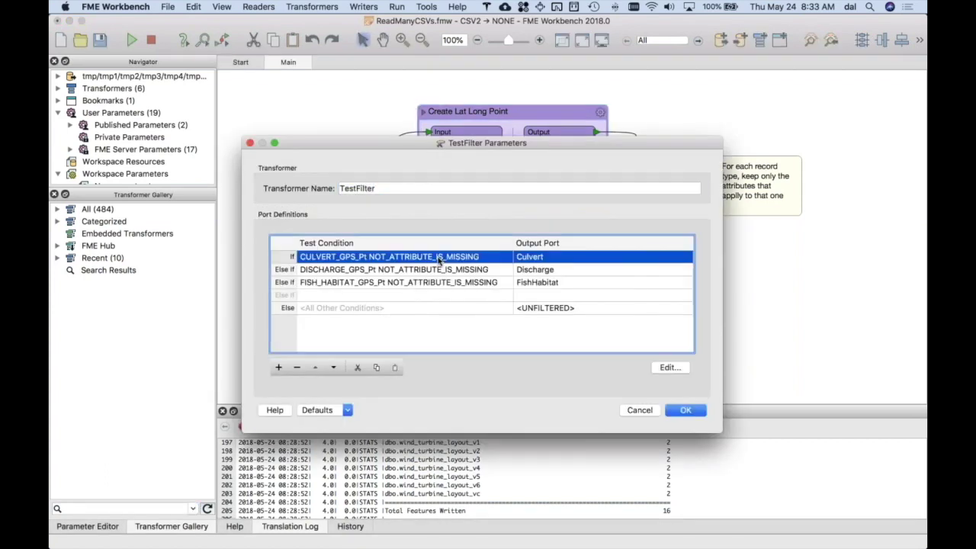
{"action": "left_click", "coordinate": [438, 259]}
{"action": "double_click", "coordinate": [440, 258]}
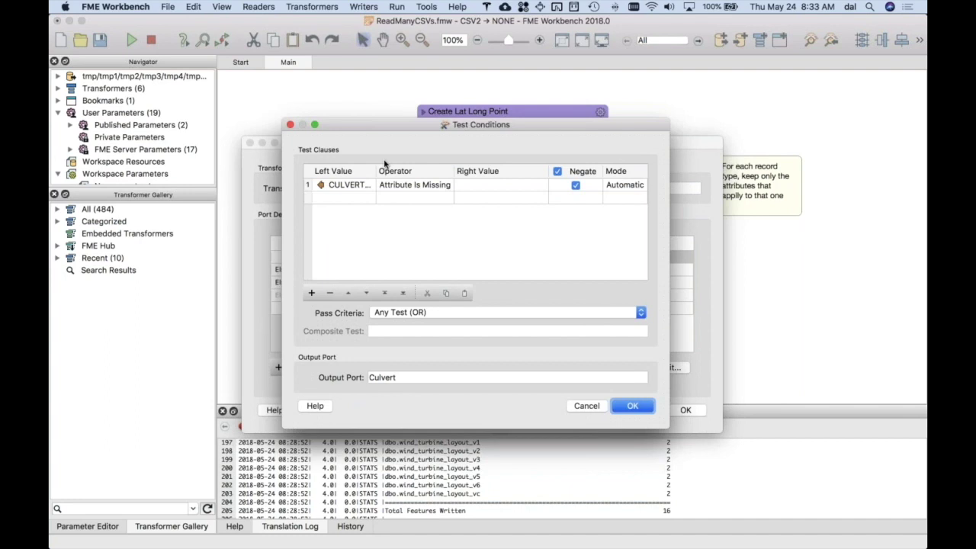
{"action": "double_click", "coordinate": [376, 171]}
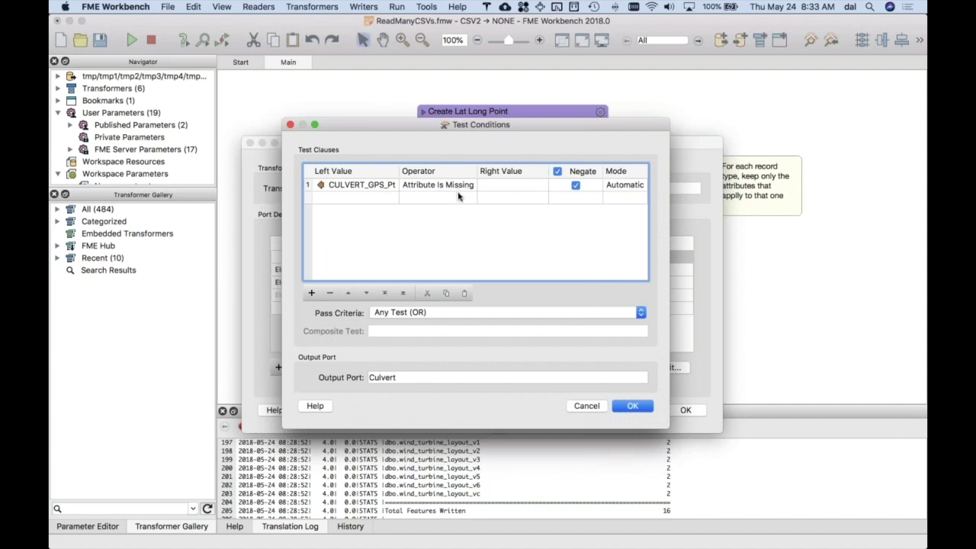
{"action": "left_click", "coordinate": [588, 407]}
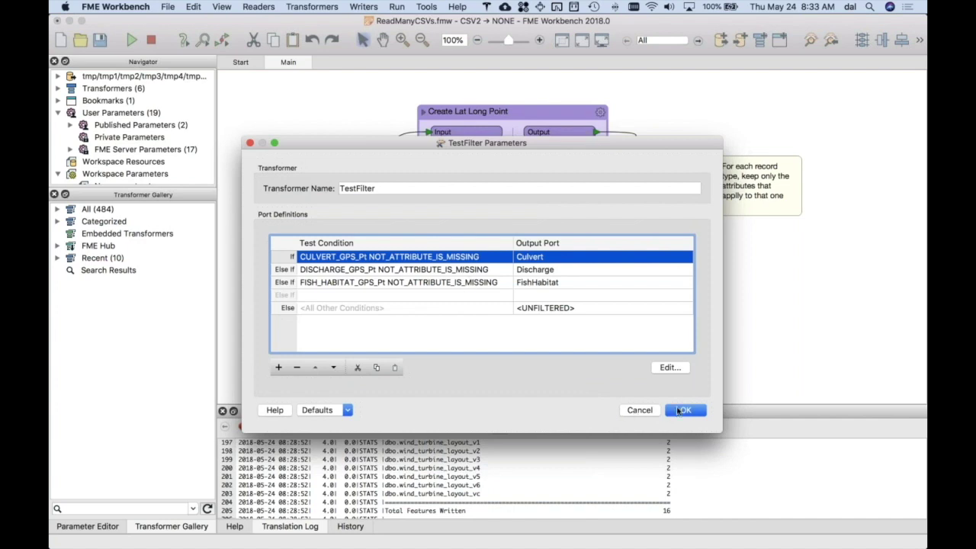
{"action": "left_click", "coordinate": [682, 410]}
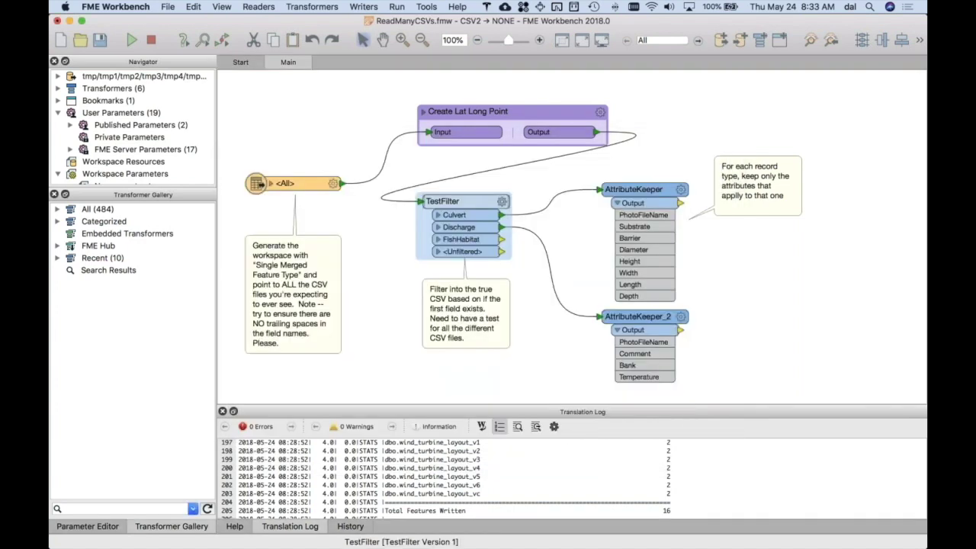
Tick PhotoFileName, Substrate, Barrier, Diameter, Height, Width, Length and Depth as AttributeKeeper's kept attributes.
{"action": "double_click", "coordinate": [667, 217]}
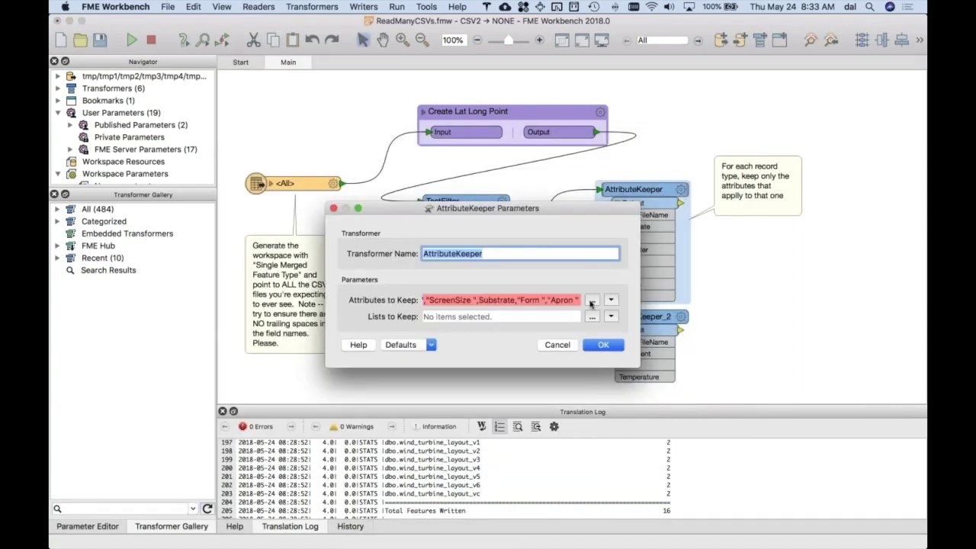
{"action": "left_click", "coordinate": [591, 302]}
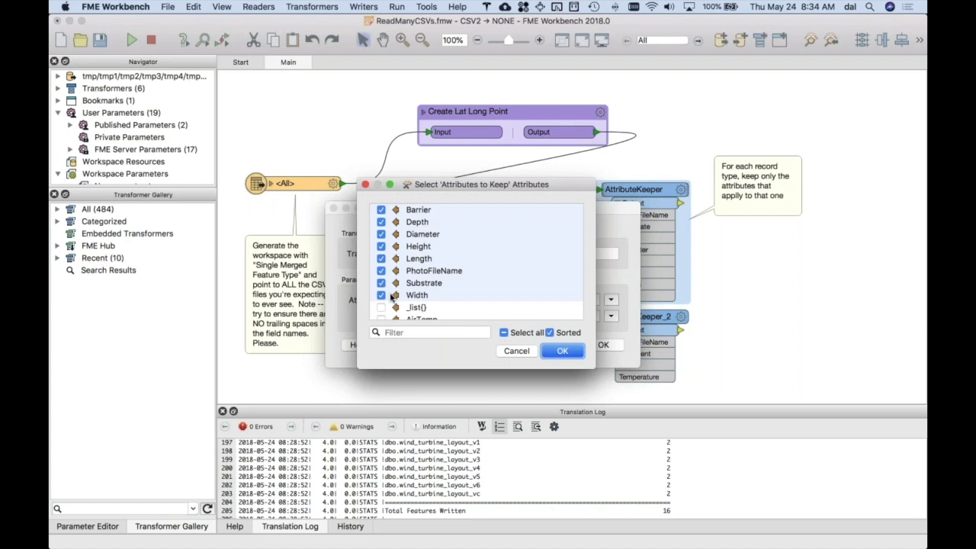
{"action": "left_click", "coordinate": [561, 350]}
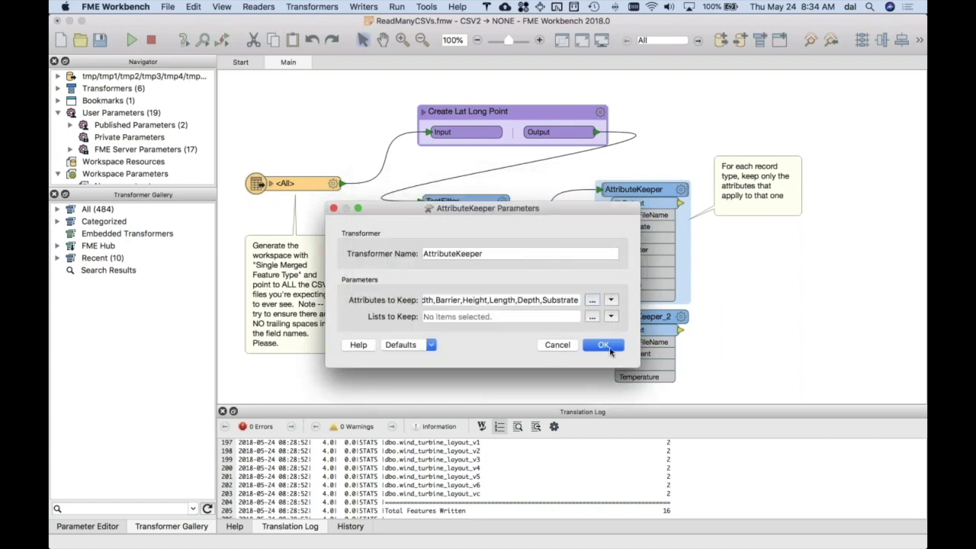
{"action": "key", "text": "Return"}
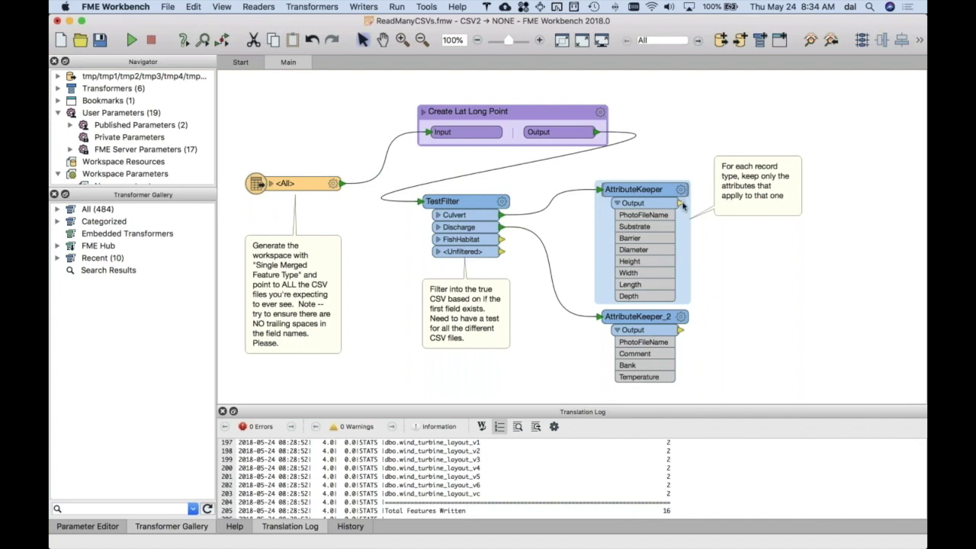
{"action": "left_click", "coordinate": [681, 204]}
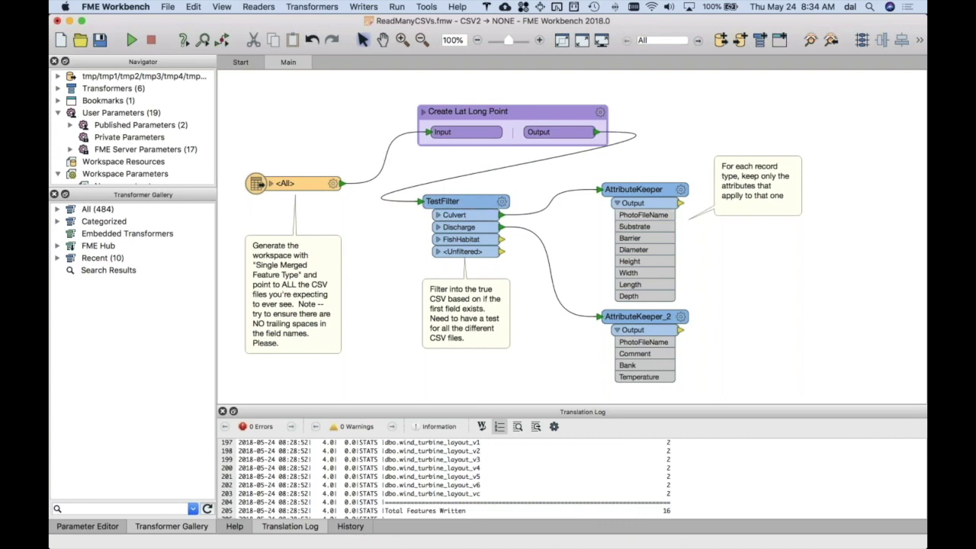
Run the workspace with F5 and return to Workbench to check the translation result.
{"action": "key", "text": "F5"}
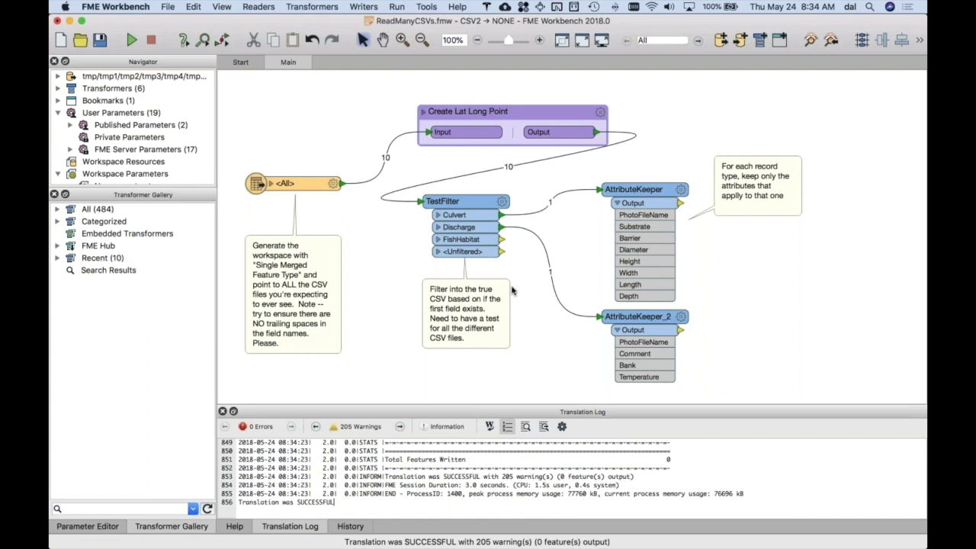
{"action": "key", "text": "super+Tab"}
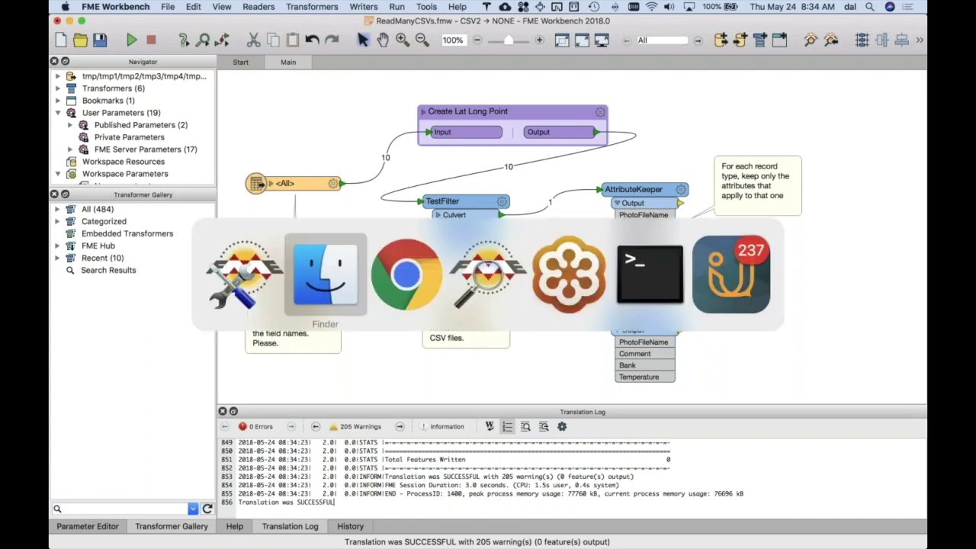
{"action": "key", "text": "super+shift+Tab"}
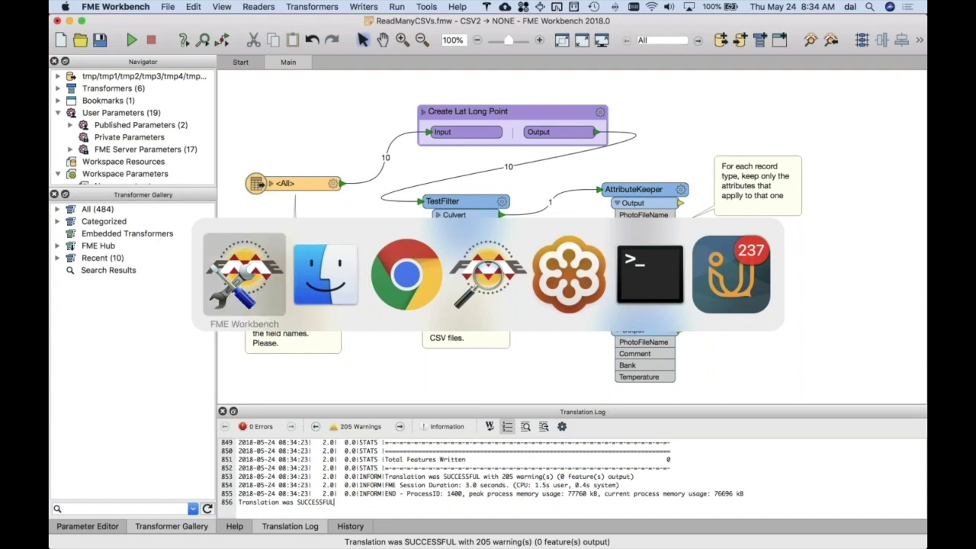